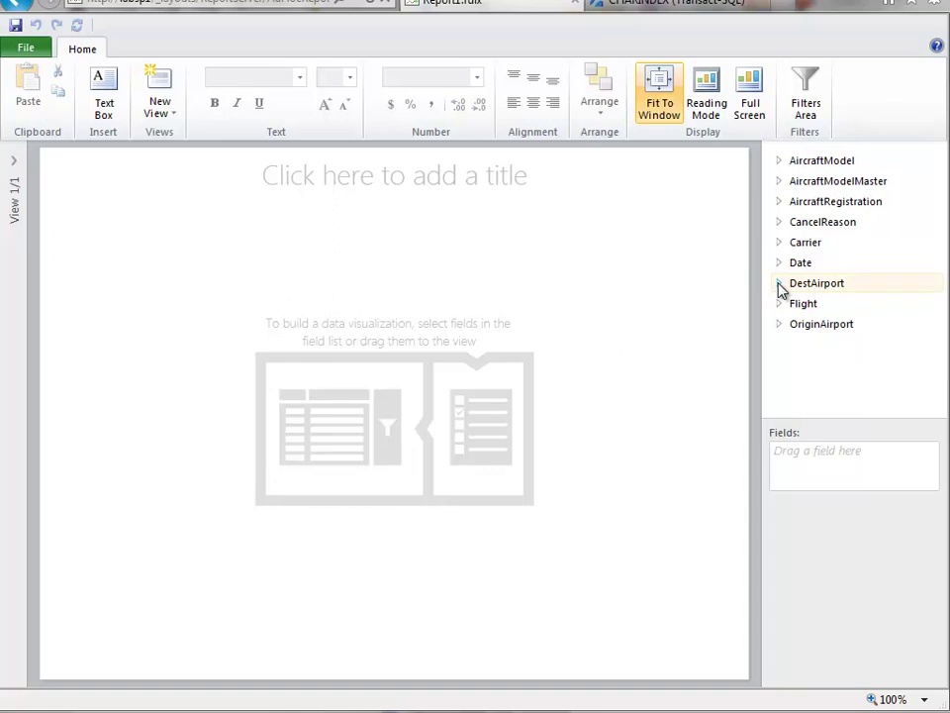
Add the Dest Airport field from the DestAirport table to the view and show the filters area.
click(779, 283)
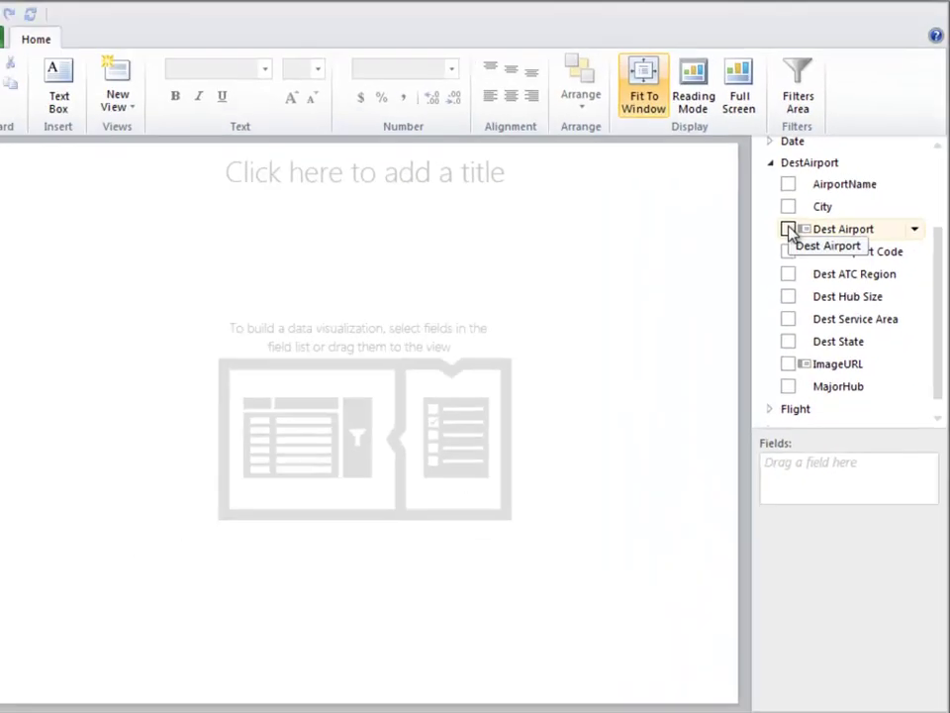
click(674, 225)
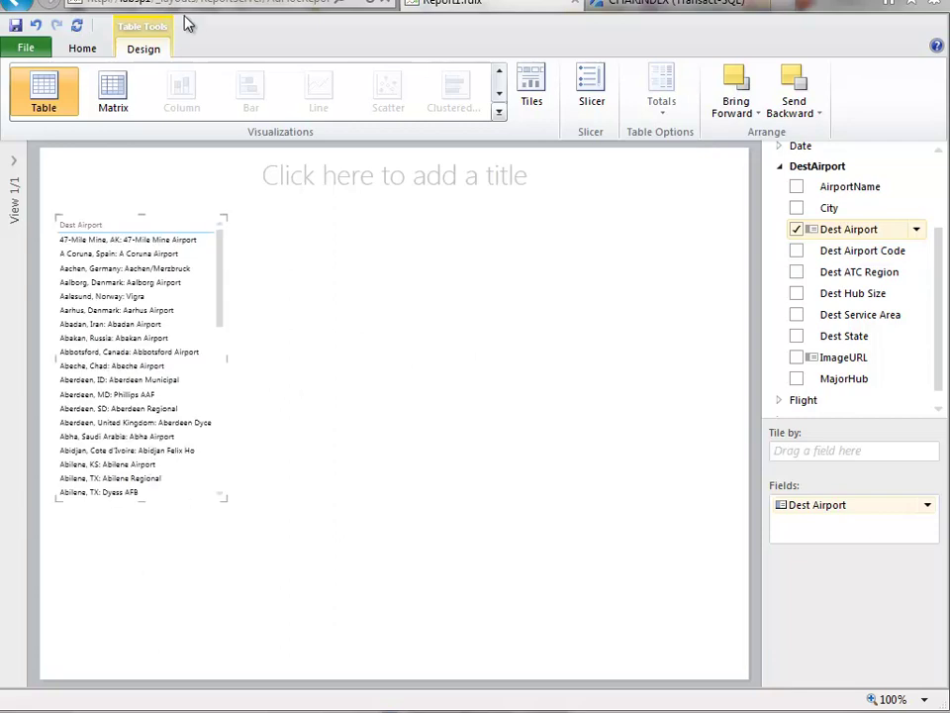
click(83, 48)
click(804, 99)
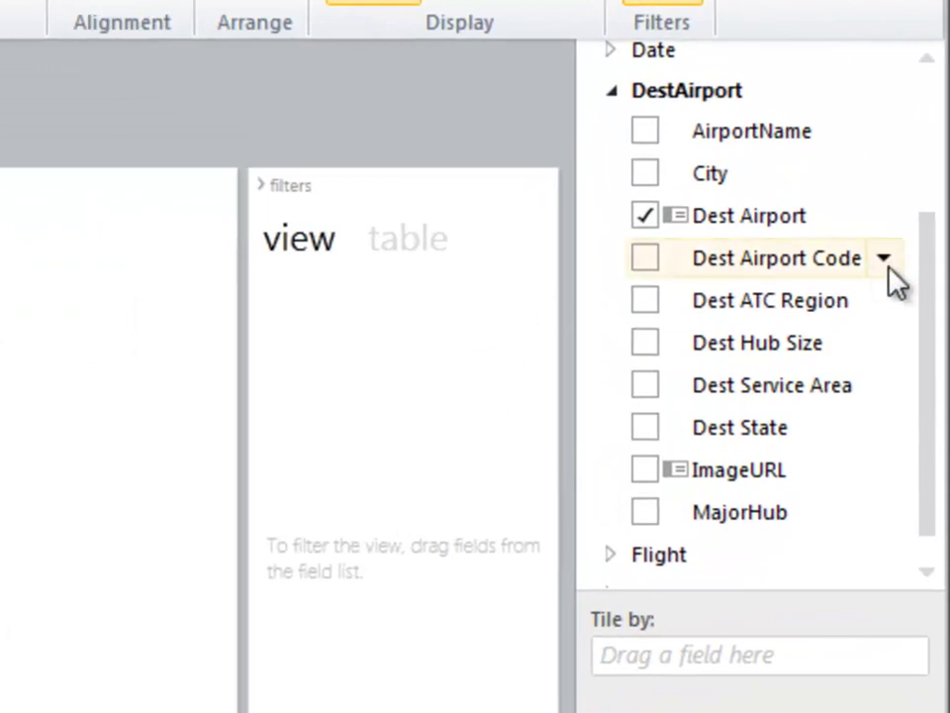
Filter the view to MajorHub Yes from DestAirport and USMajor Yes from Carrier.
drag(725, 512, 341, 346)
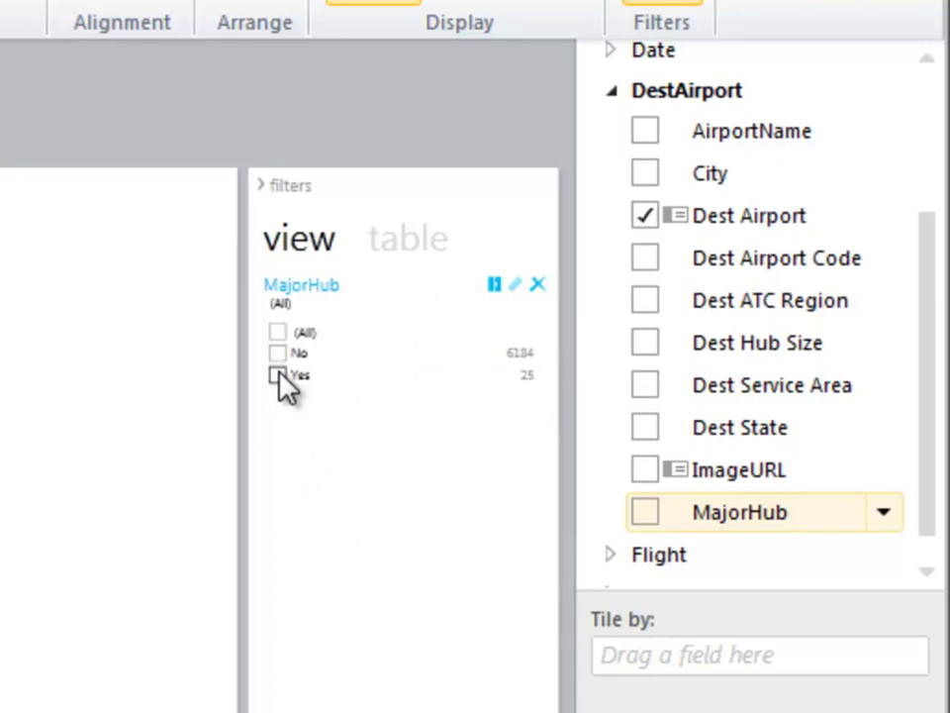
click(278, 375)
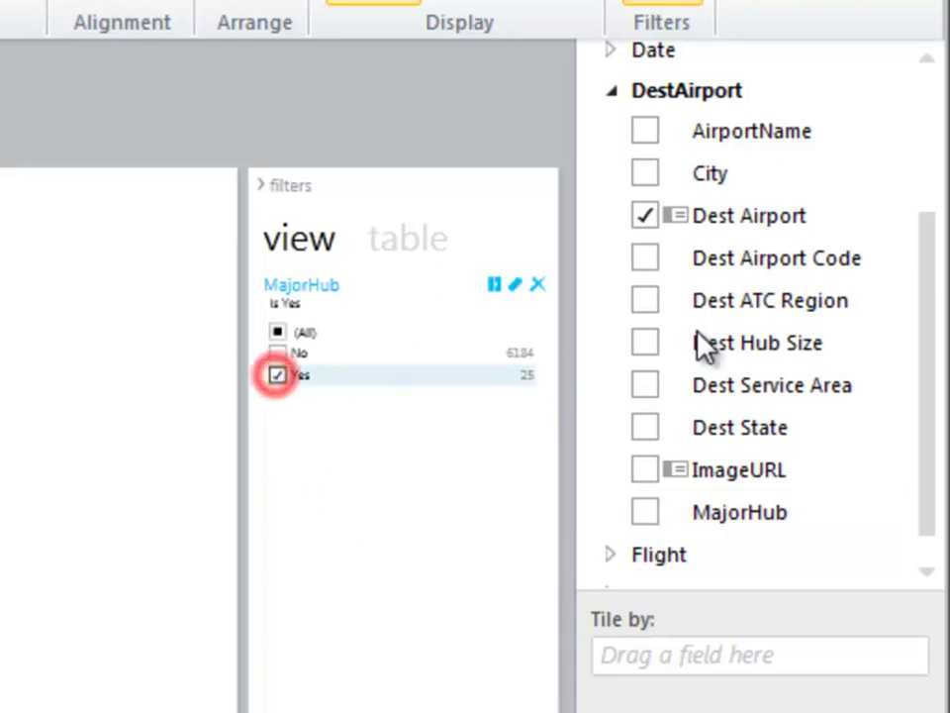
drag(931, 321, 945, 148)
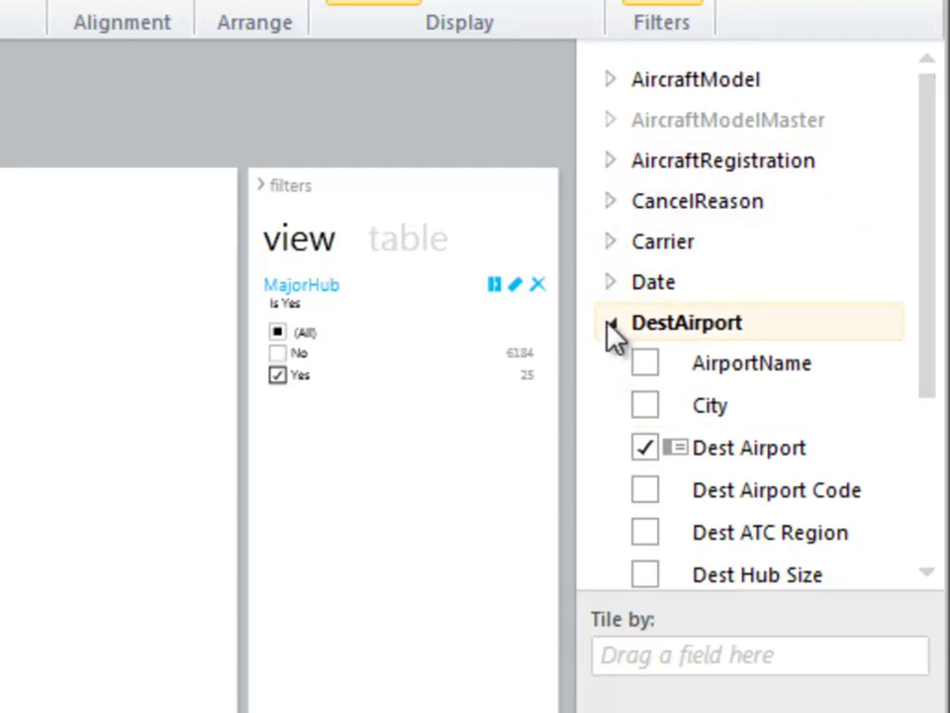
click(609, 241)
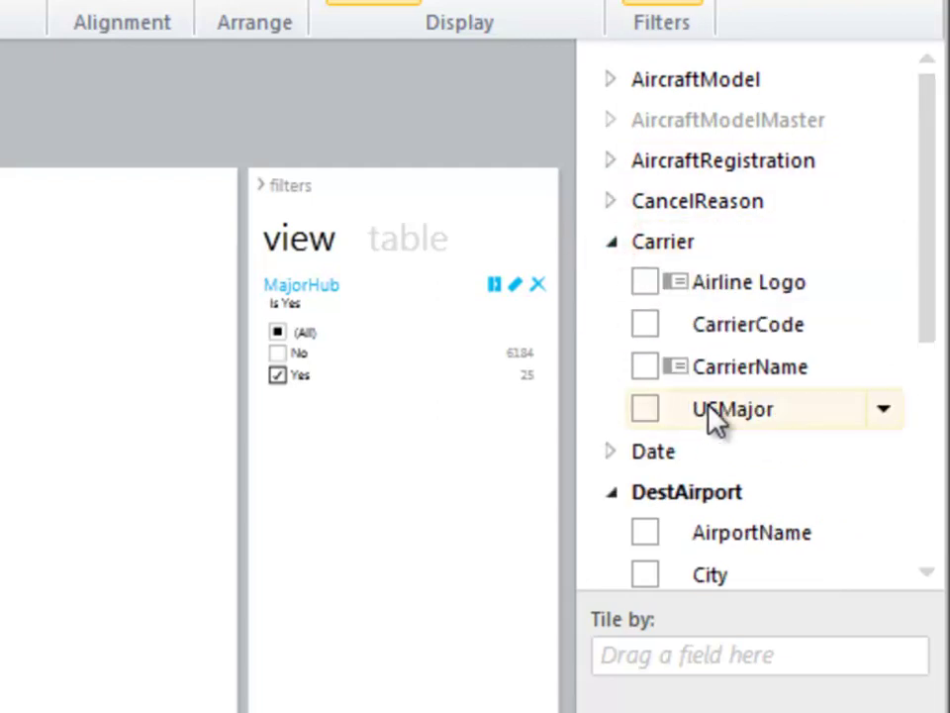
drag(714, 416, 340, 462)
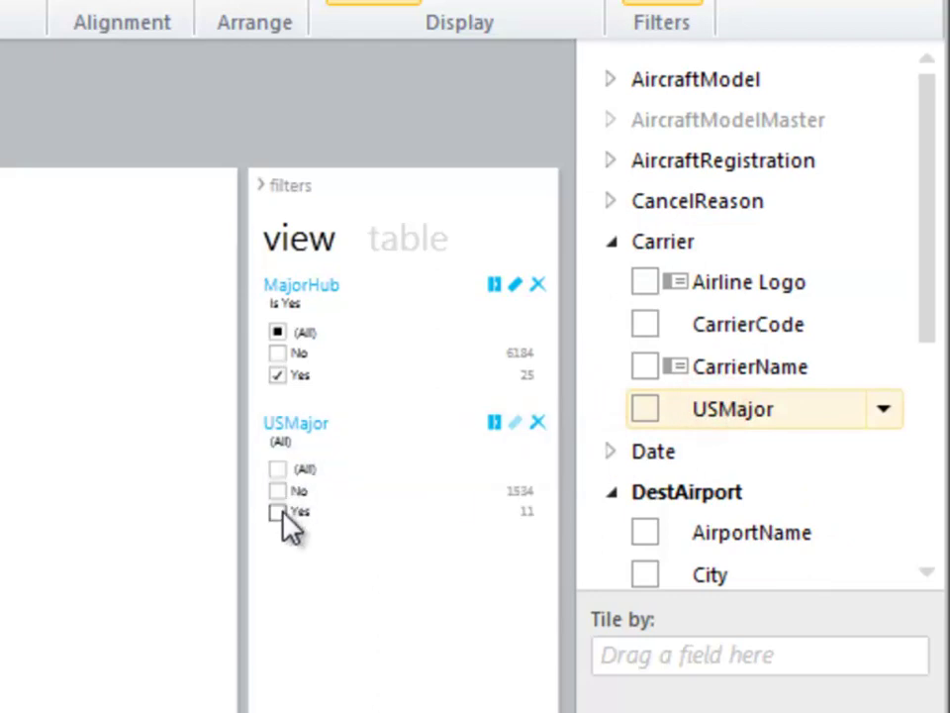
click(278, 512)
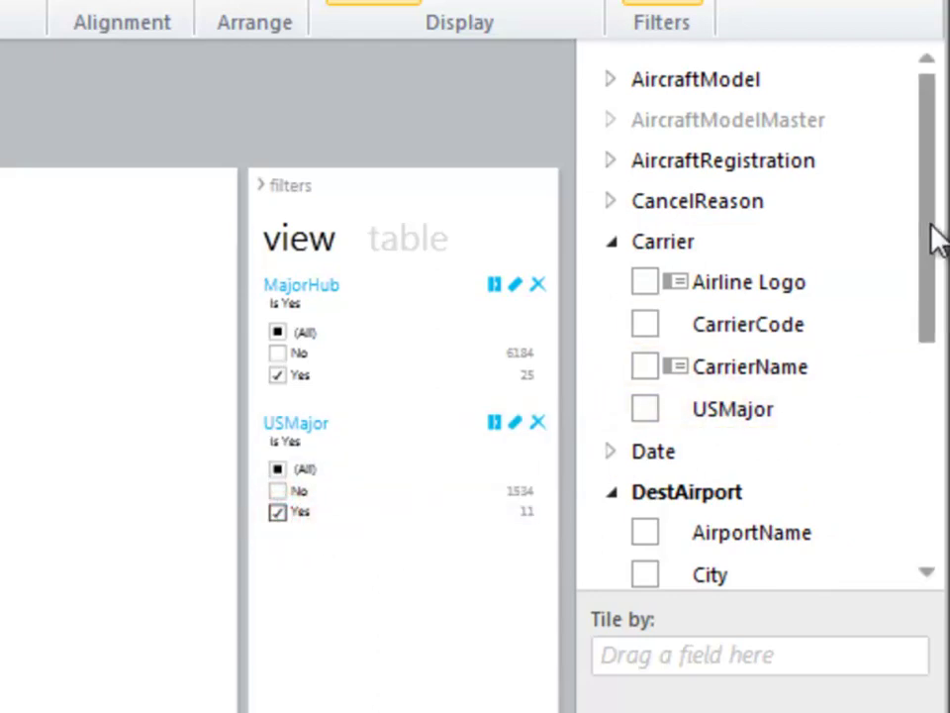
Add YearNumber from the Date table as a view filter with the condition "is" 2011 and apply it.
drag(930, 228, 882, 333)
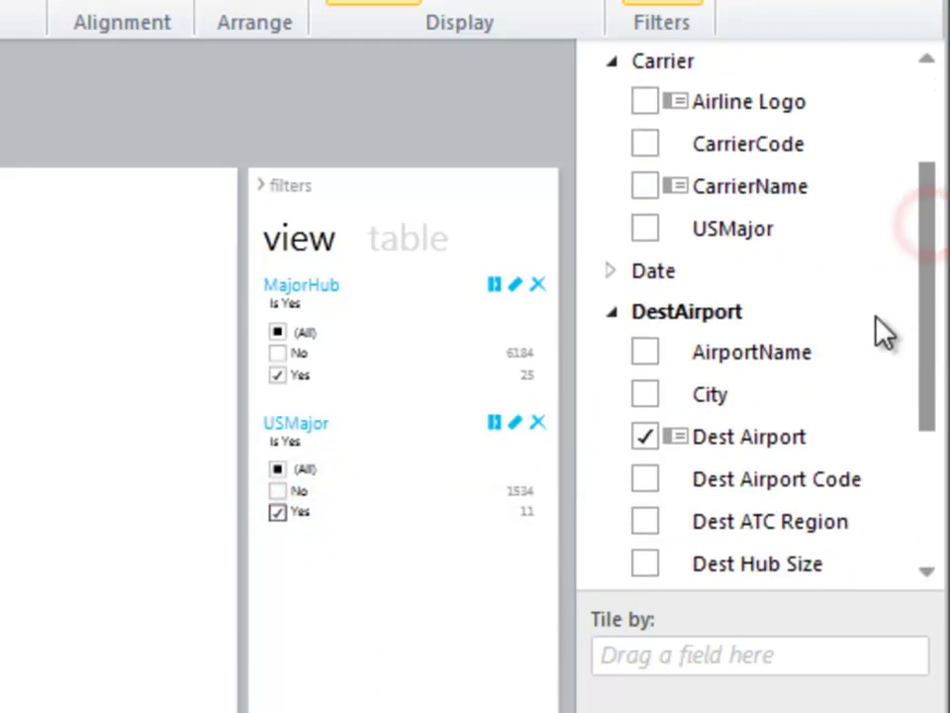
click(608, 268)
drag(923, 261, 930, 395)
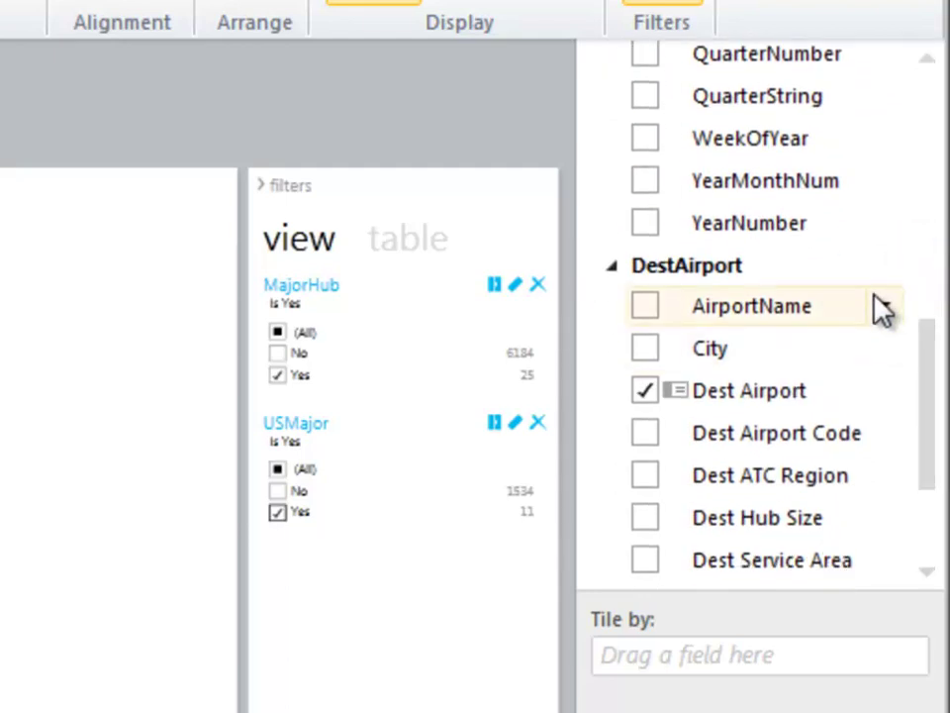
mouse_move(740, 223)
mouse_down()
mouse_move(453, 418)
mouse_move(350, 690)
mouse_move(326, 663)
mouse_up()
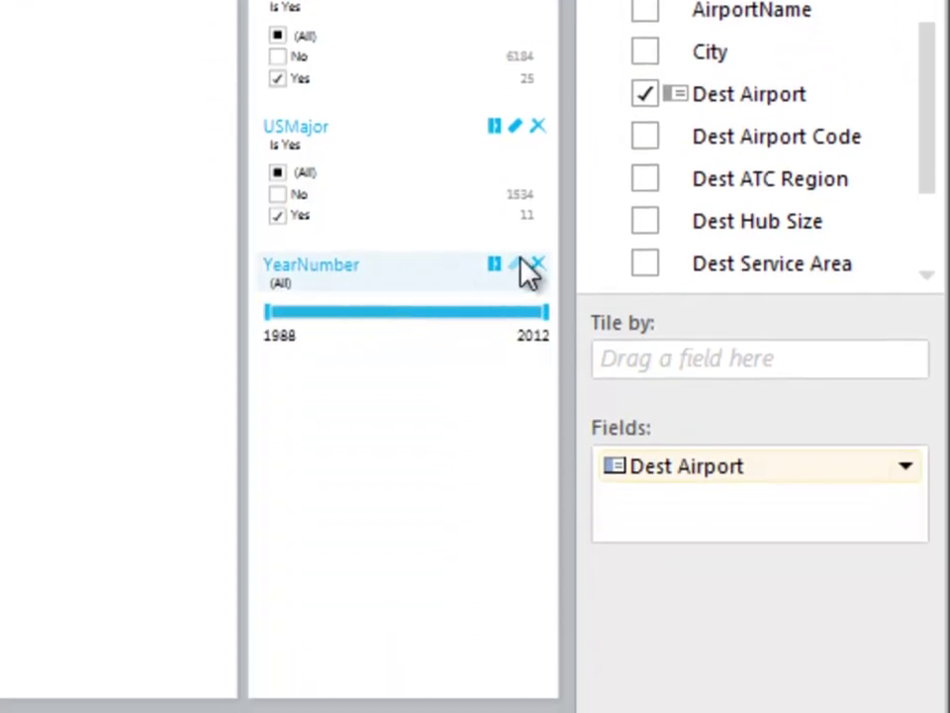
click(496, 274)
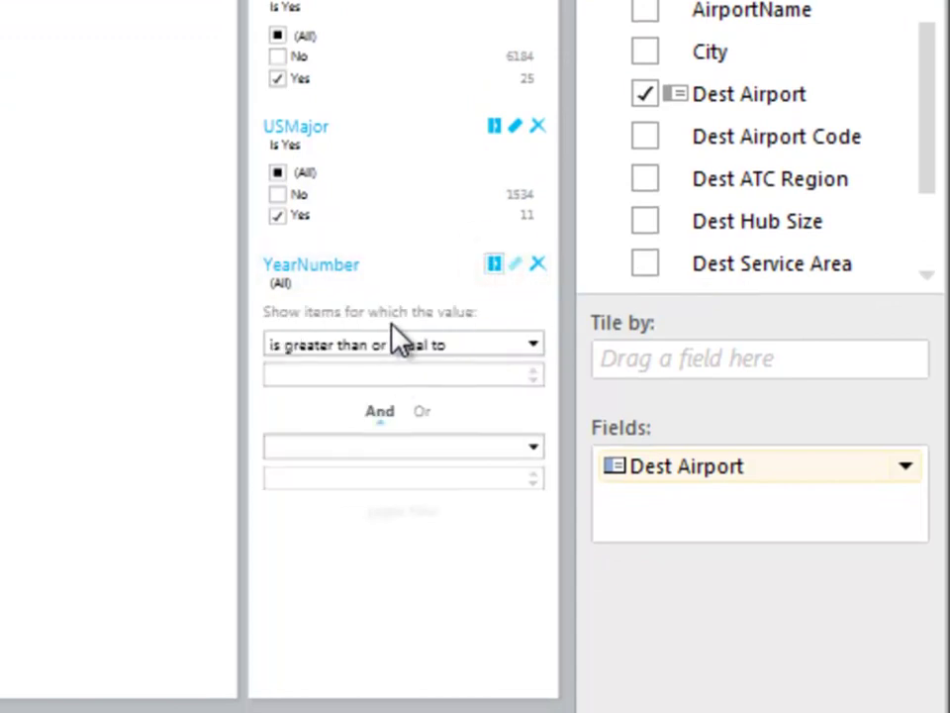
click(396, 345)
click(277, 447)
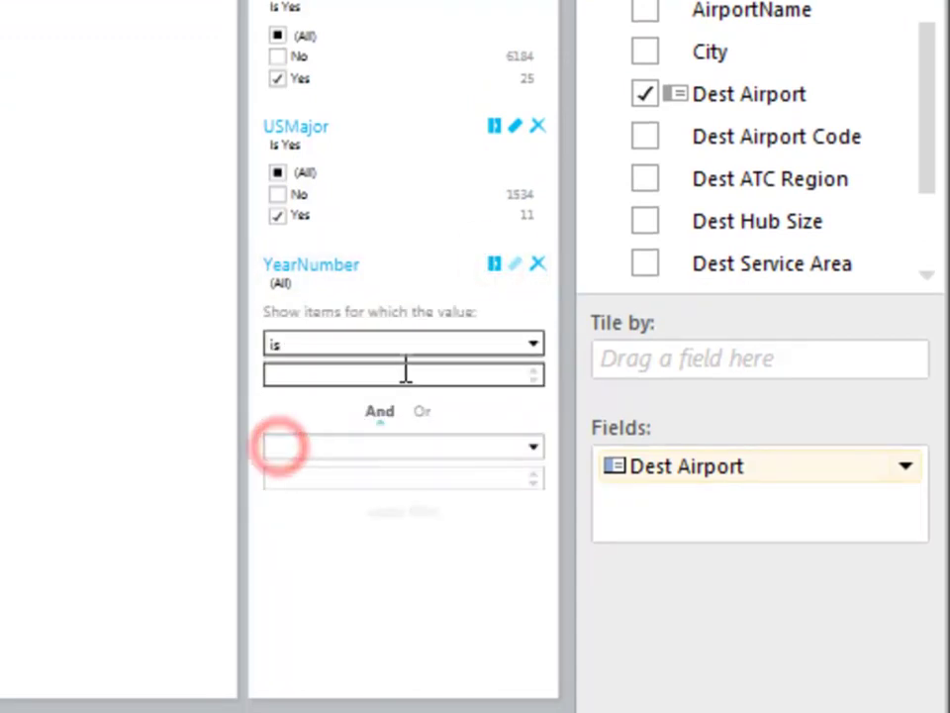
click(389, 374)
text(2011)
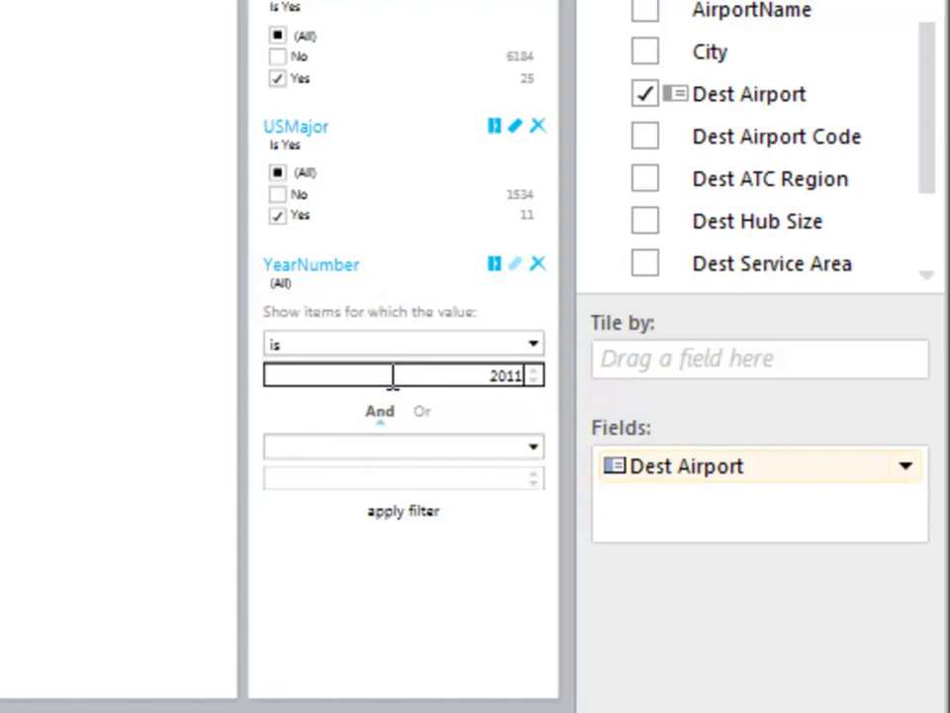
key(Return)
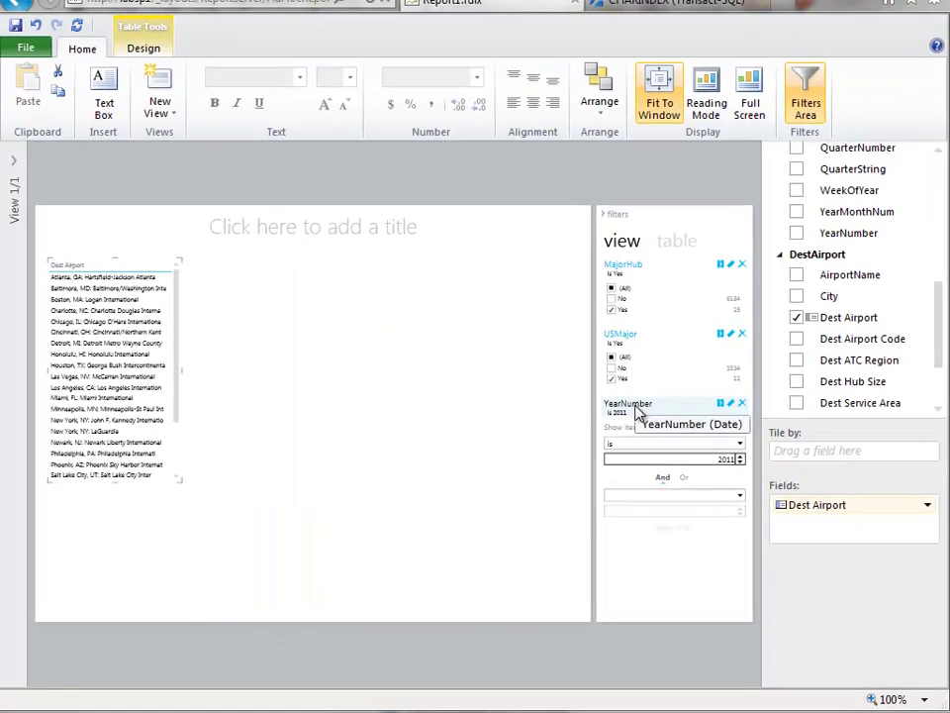
Collapse the YearNumber, USMajor and MajorHub filters, and collapse the filters area.
click(636, 557)
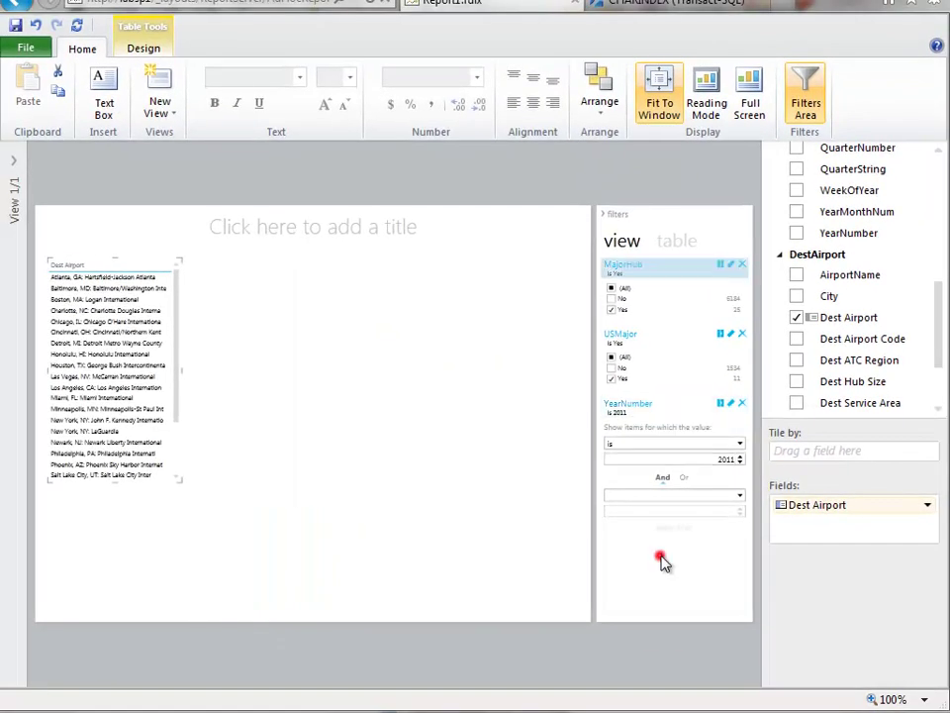
click(603, 389)
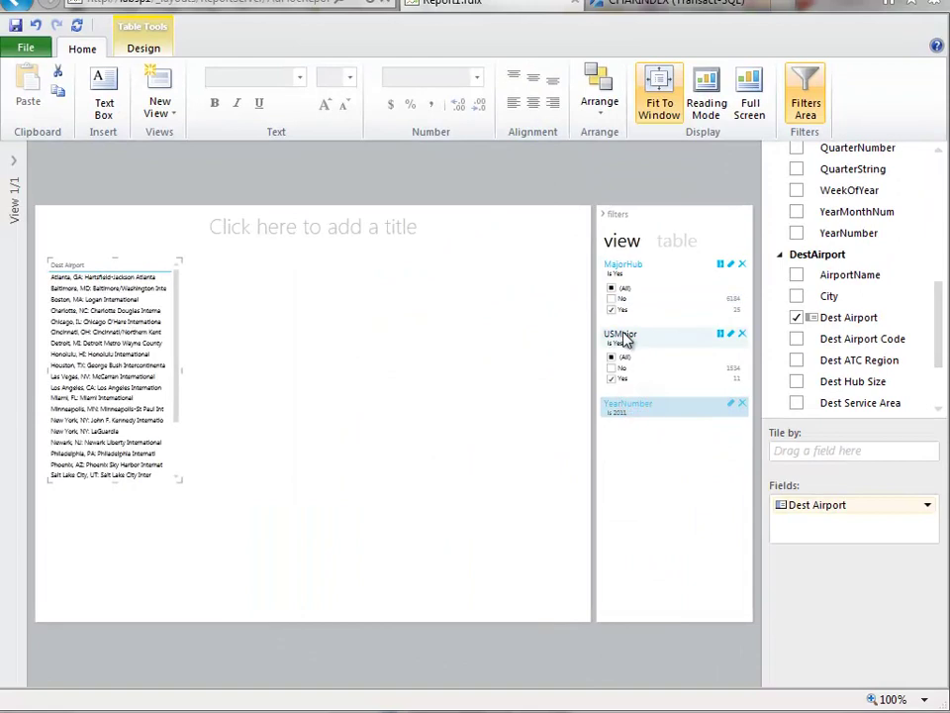
click(621, 333)
click(628, 263)
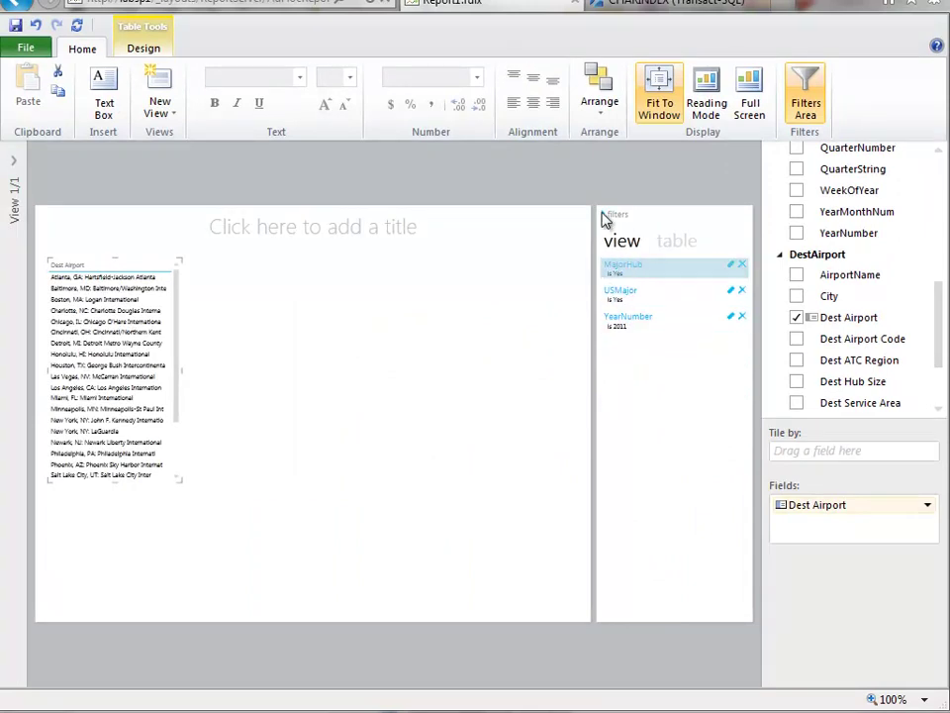
click(603, 212)
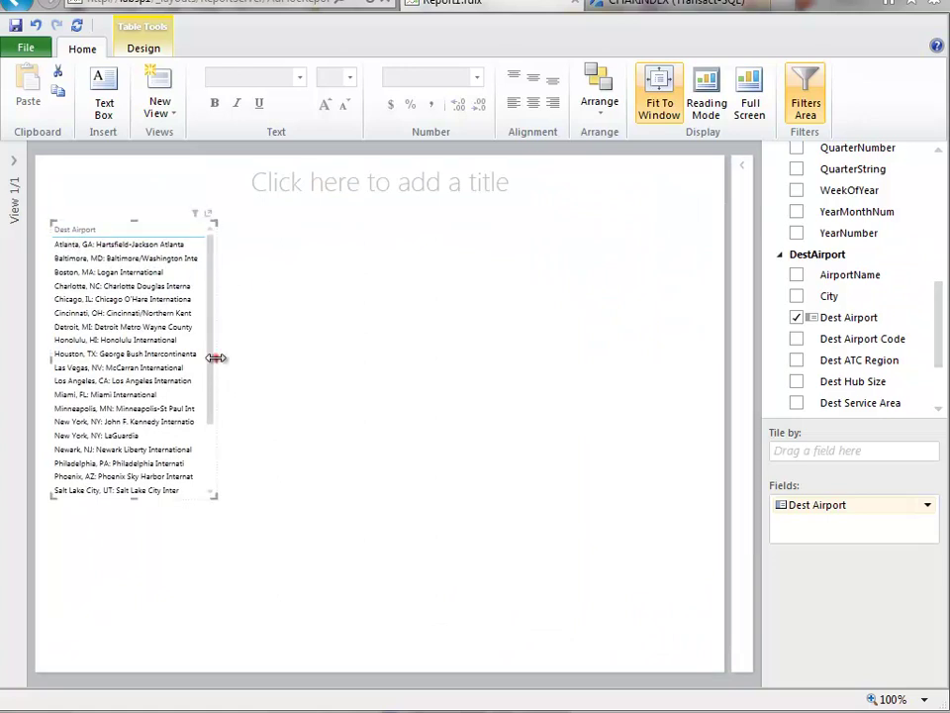
Widen the Dest Airport table slightly and convert it to a Card visualization.
drag(215, 357, 262, 357)
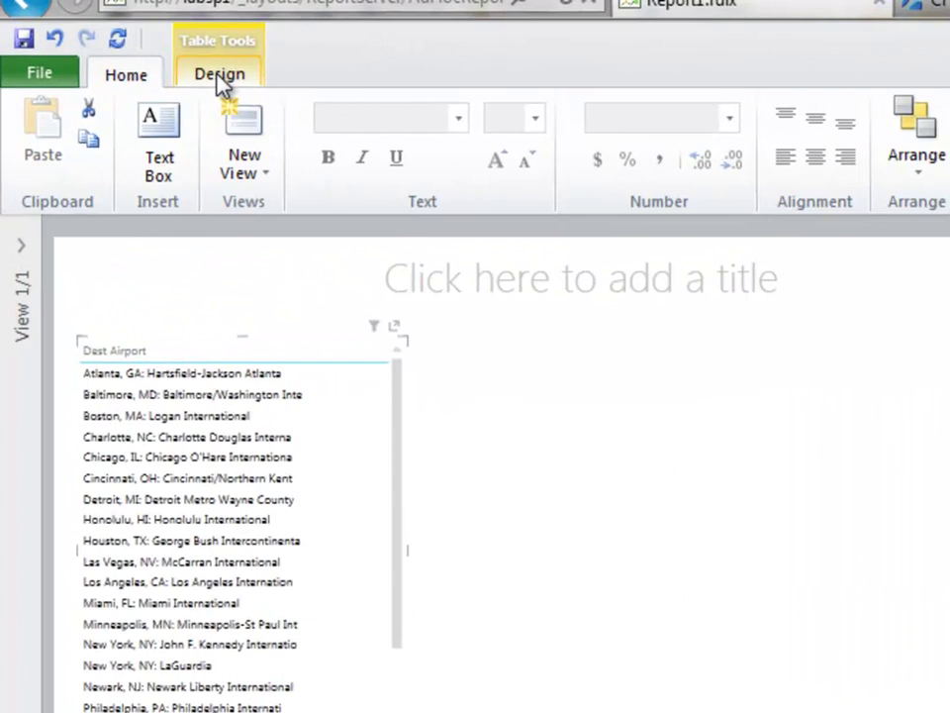
click(220, 81)
click(204, 76)
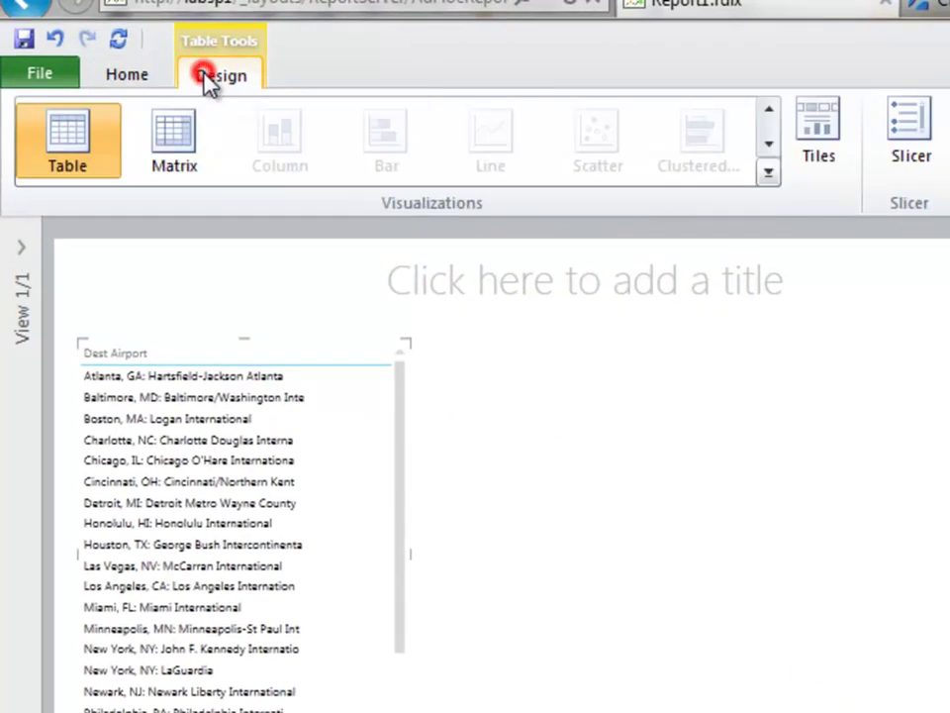
click(767, 172)
click(64, 550)
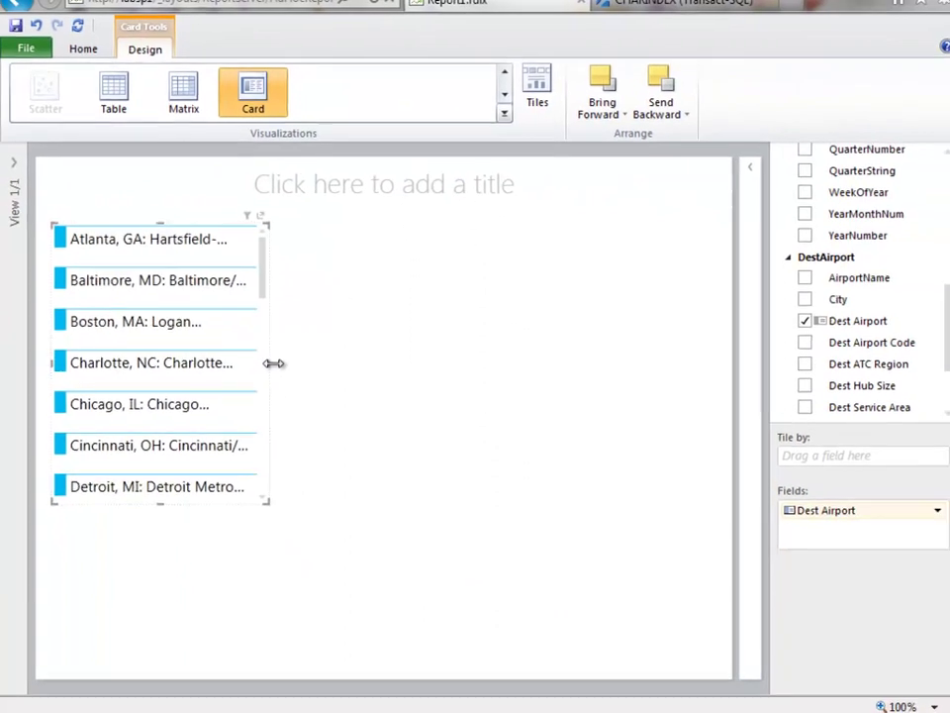
Enlarge the airport card visualization across most of the view's width and down to the view's lower edge.
drag(421, 554, 420, 554)
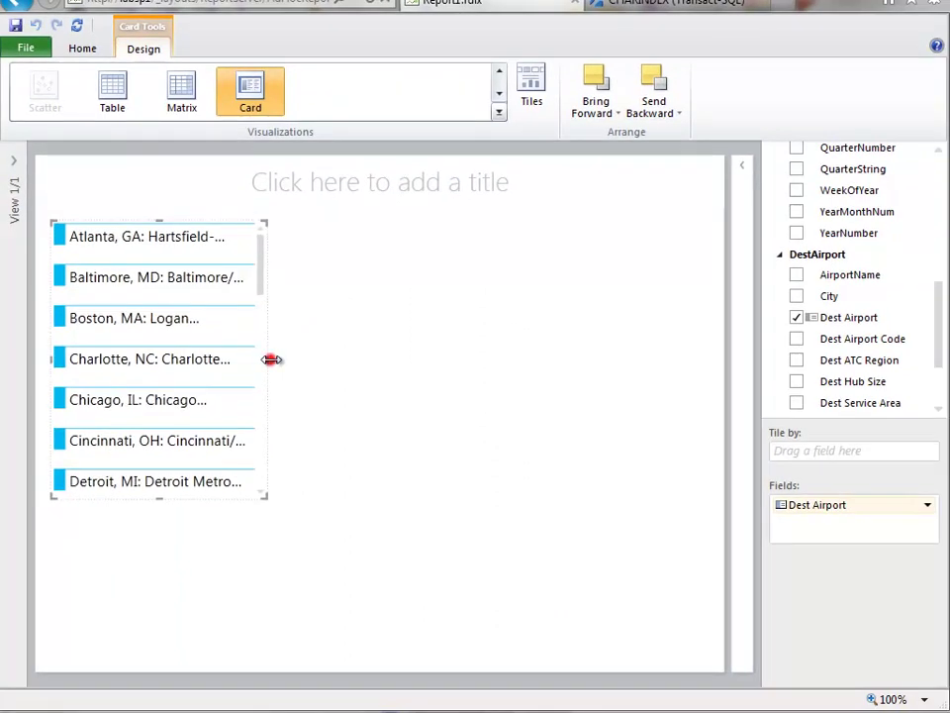
drag(271, 359, 662, 358)
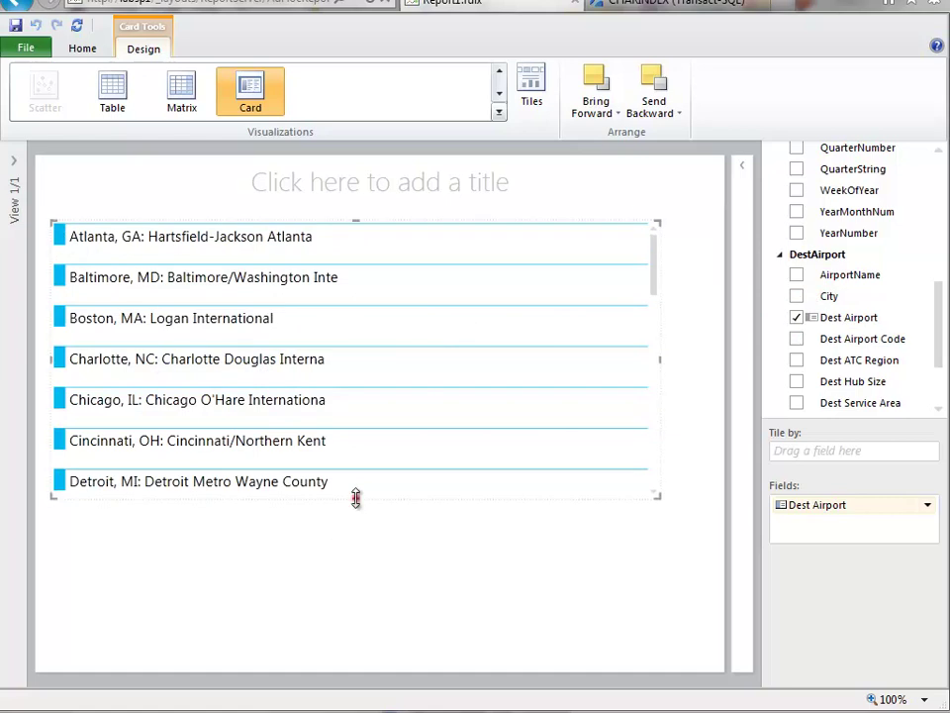
drag(356, 499, 348, 668)
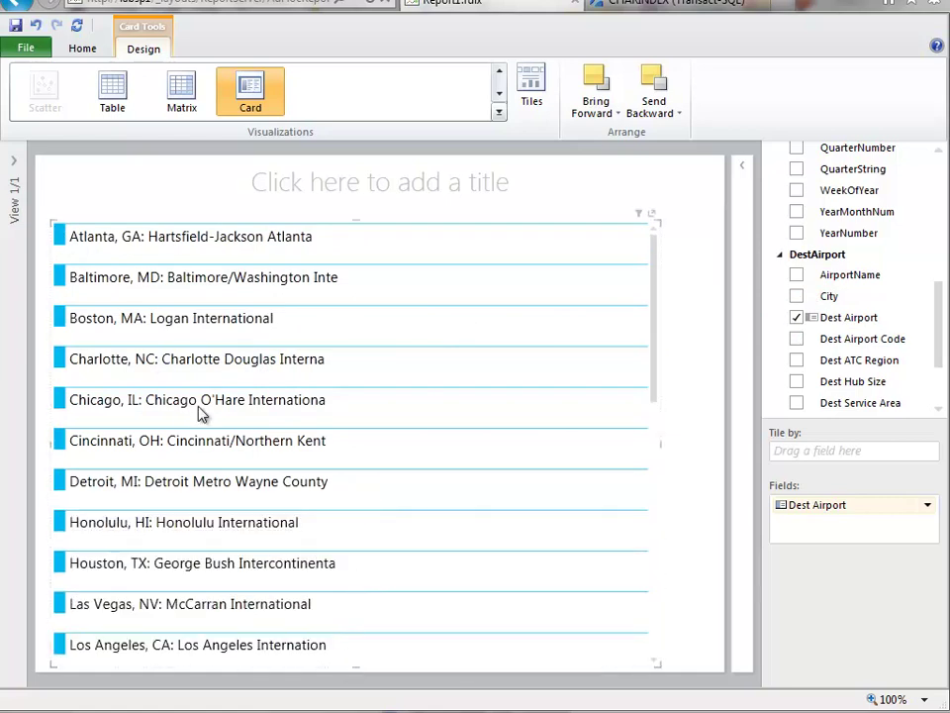
Add the ImageURL, Dest Airport Code and Dest ATC Region fields to the airport cards.
drag(935, 316, 935, 333)
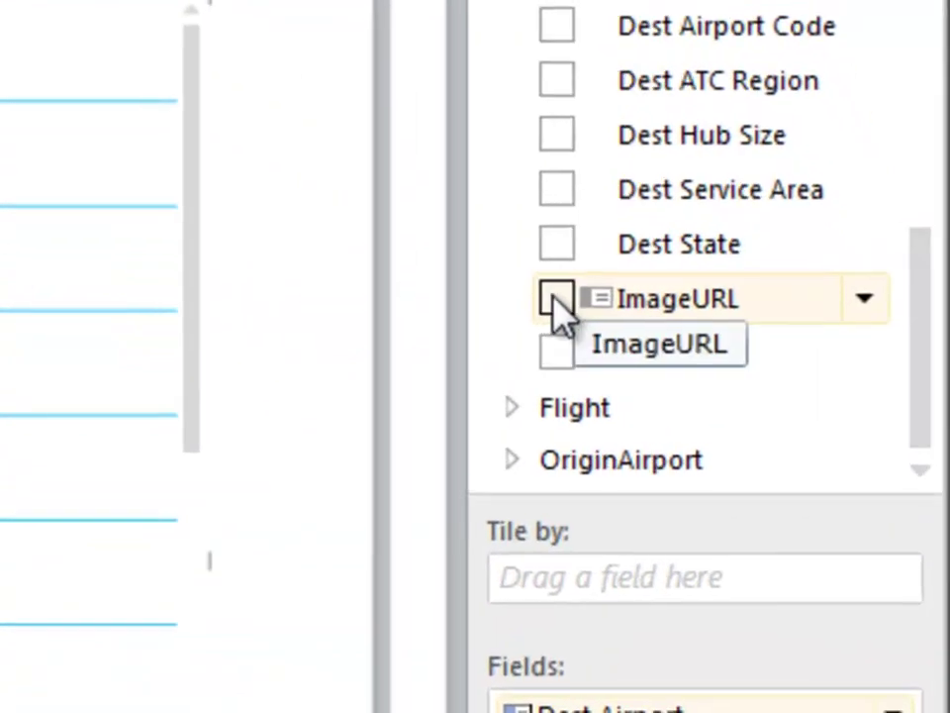
click(556, 299)
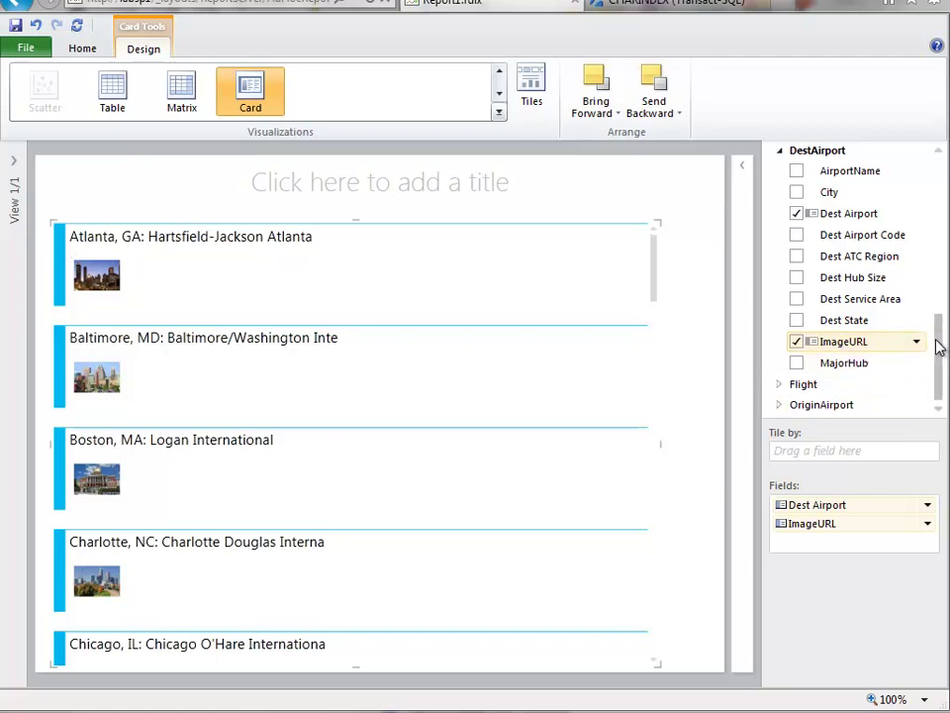
click(797, 235)
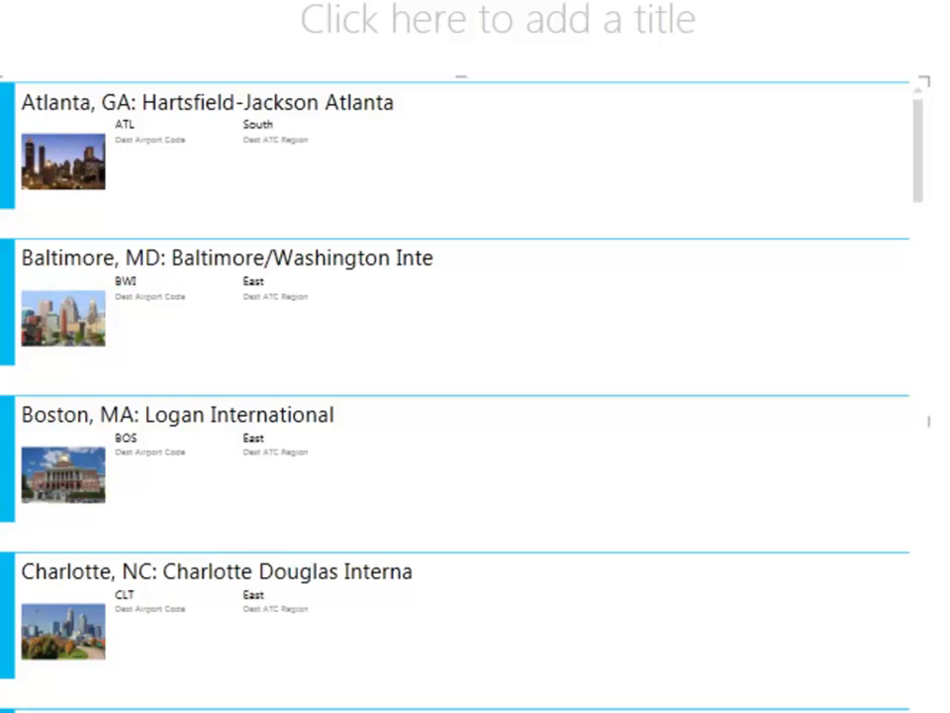
Add the On-Time Flight % measure from the Flight table to the airport cards.
click(560, 601)
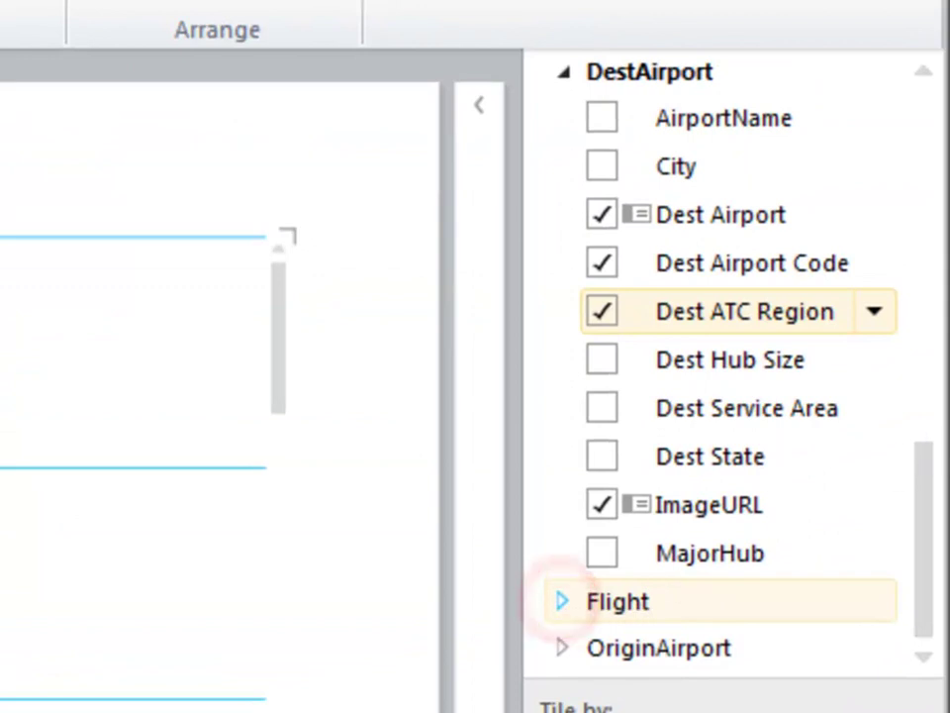
drag(926, 297, 926, 556)
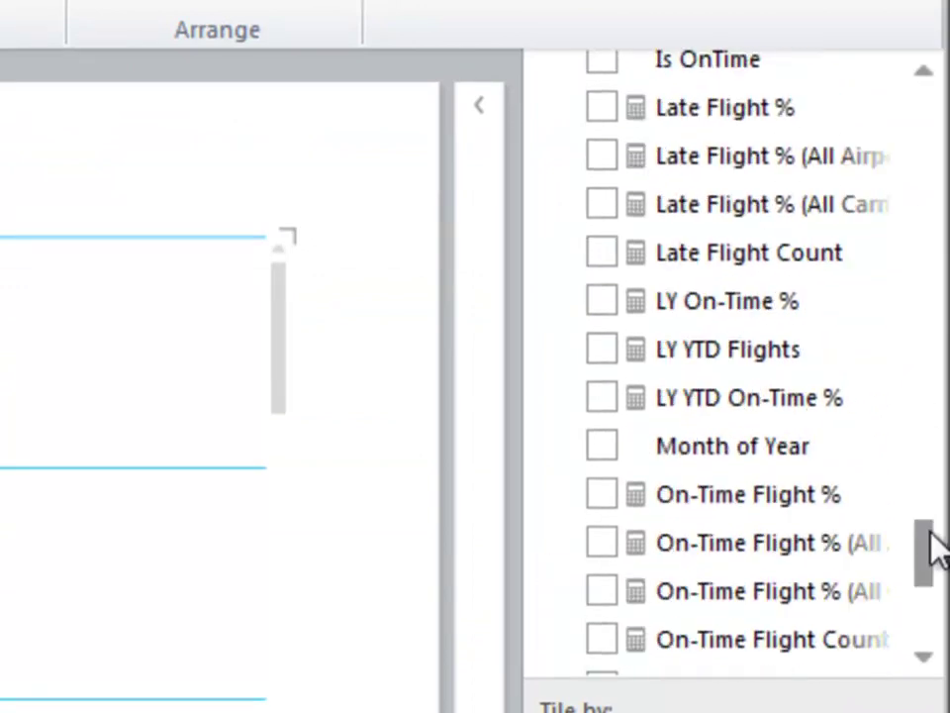
click(601, 494)
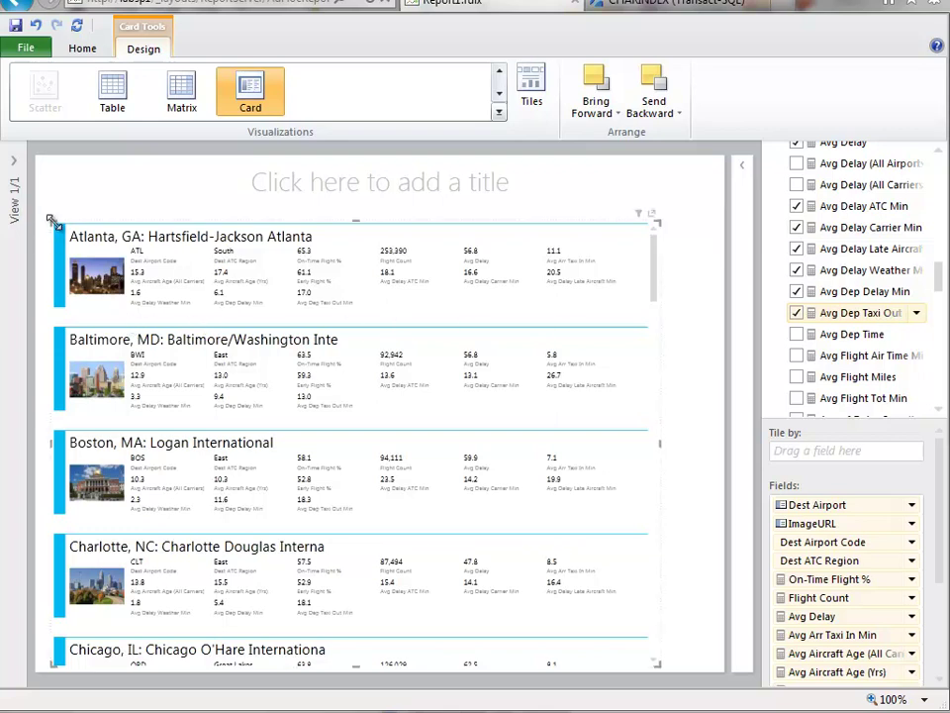
Stretch the card visualization over the title area to fill the whole view and browse further down the airport cards.
drag(51, 219, 36, 156)
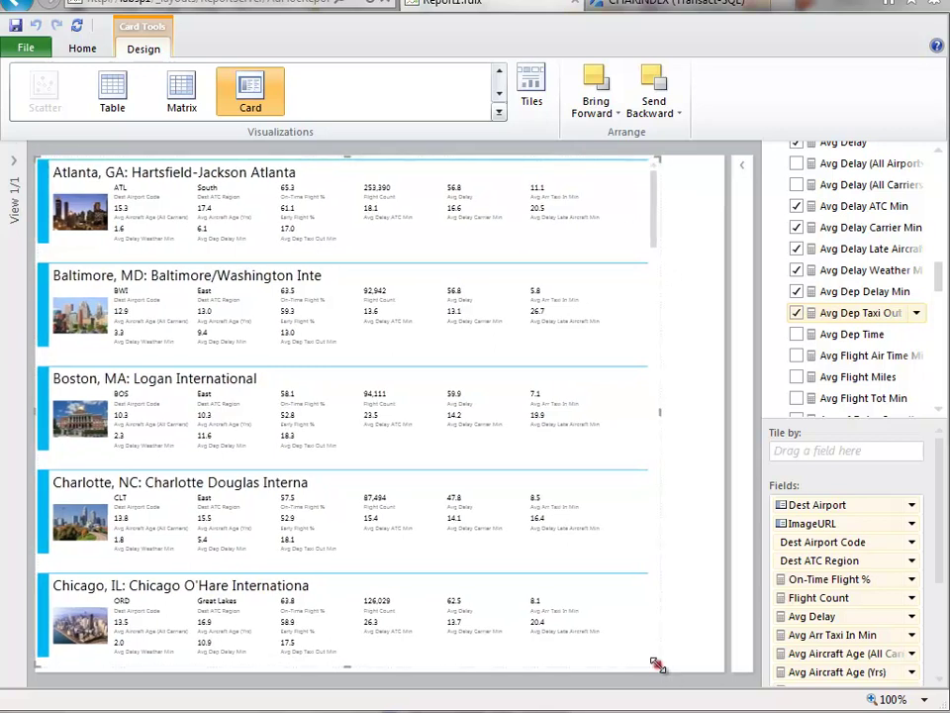
drag(658, 665, 719, 670)
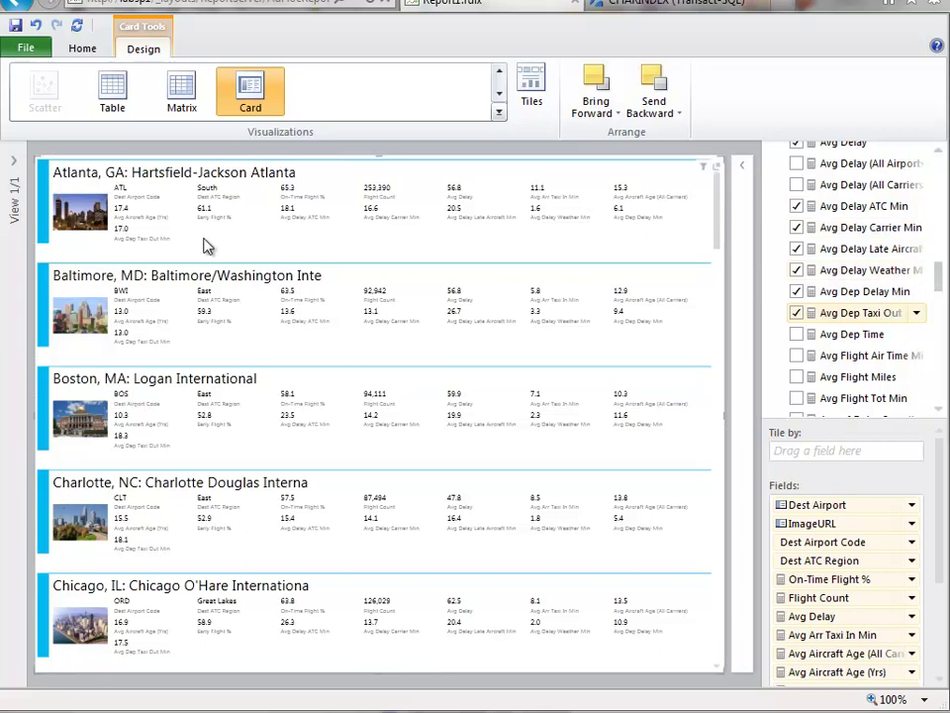
drag(714, 206, 709, 335)
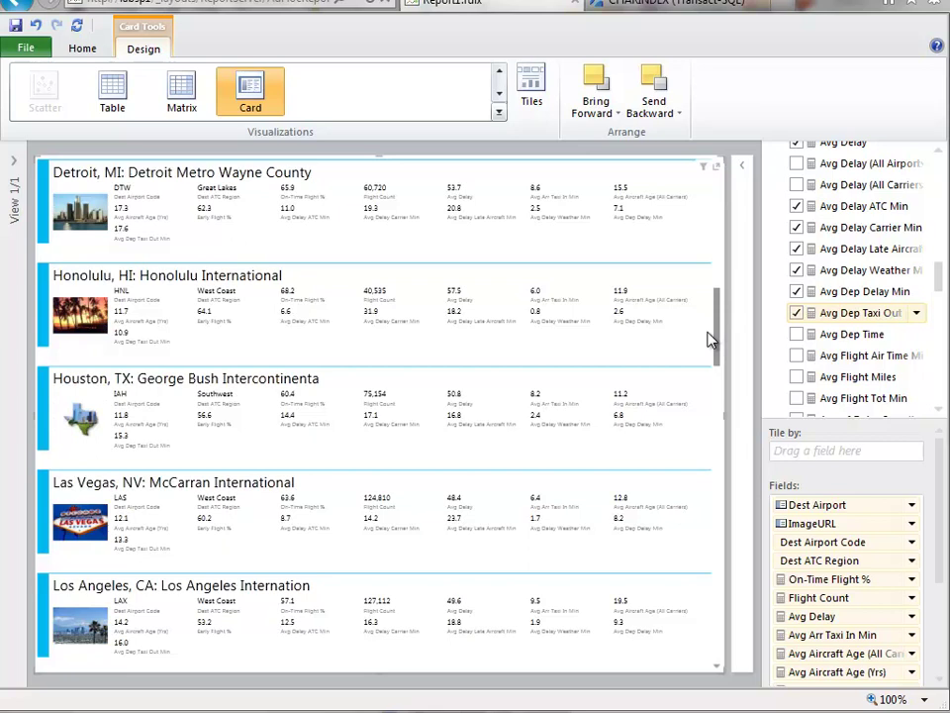
Tile the airport cards by carrier, with each airline's logo shown on its tile.
click(196, 400)
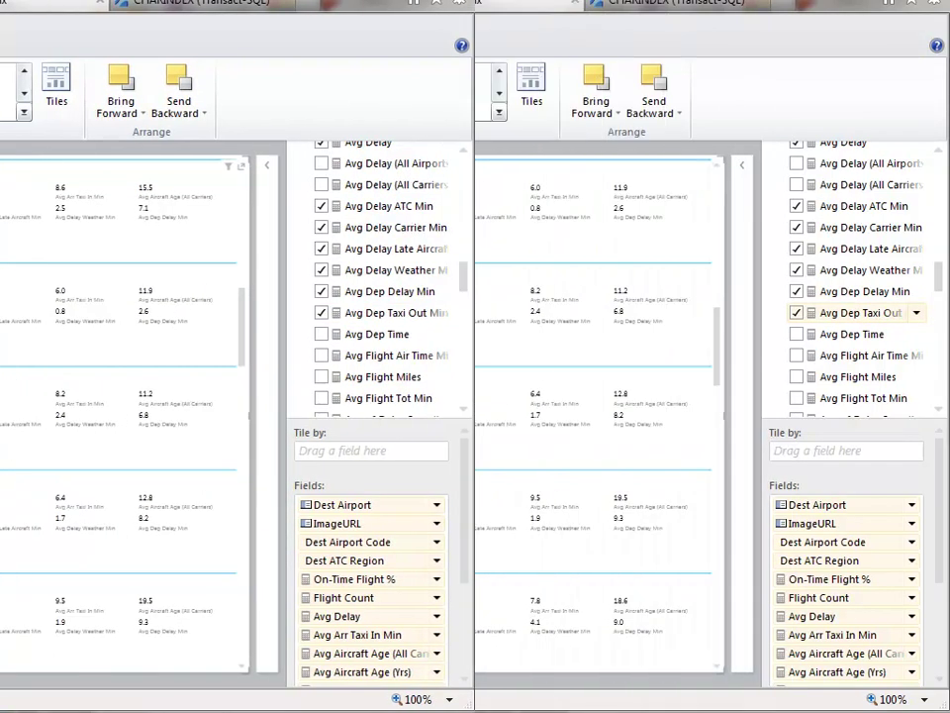
drag(942, 278, 936, 255)
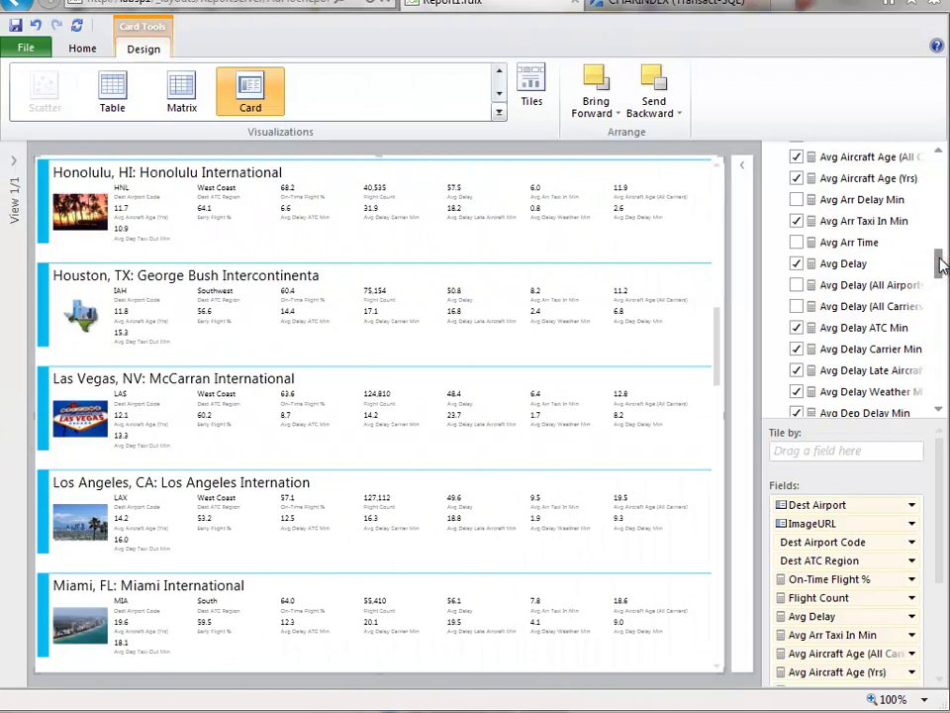
scroll(939, 465, down, 4)
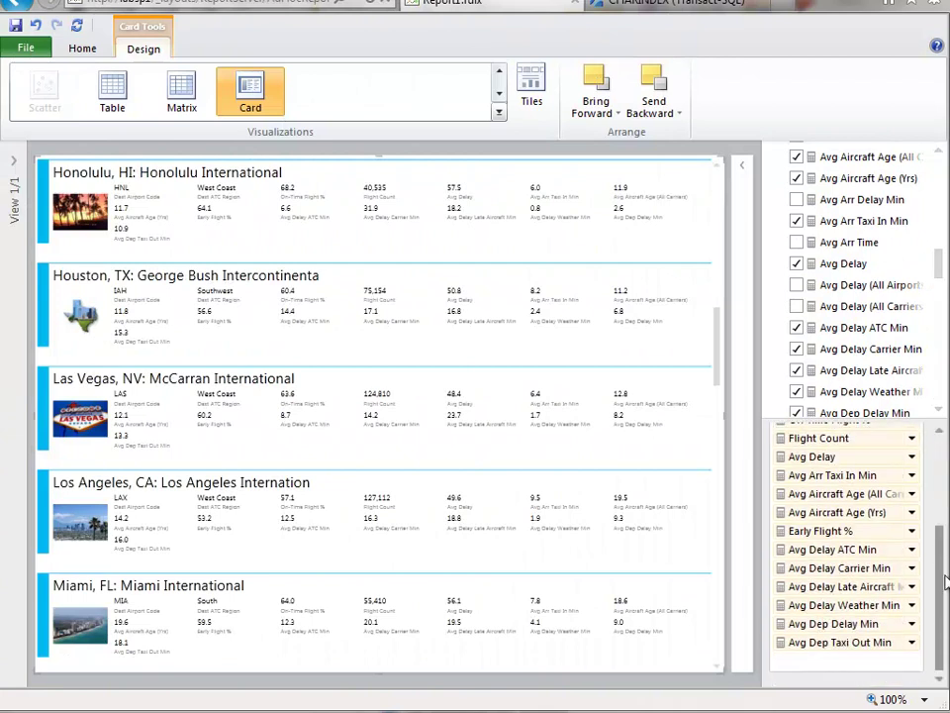
scroll(937, 445, up, 4)
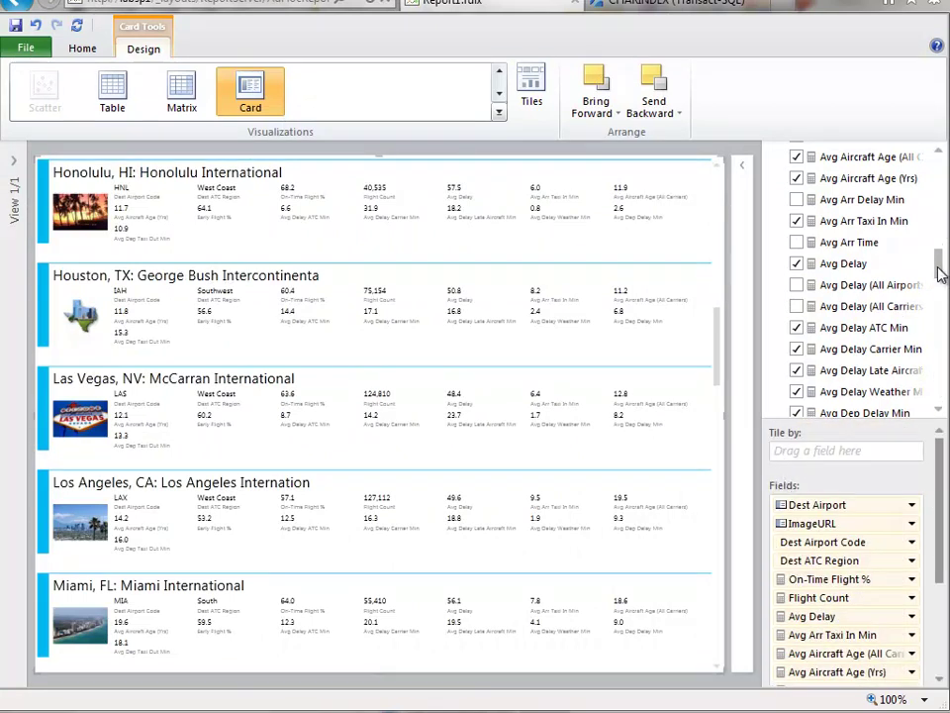
drag(939, 273, 816, 156)
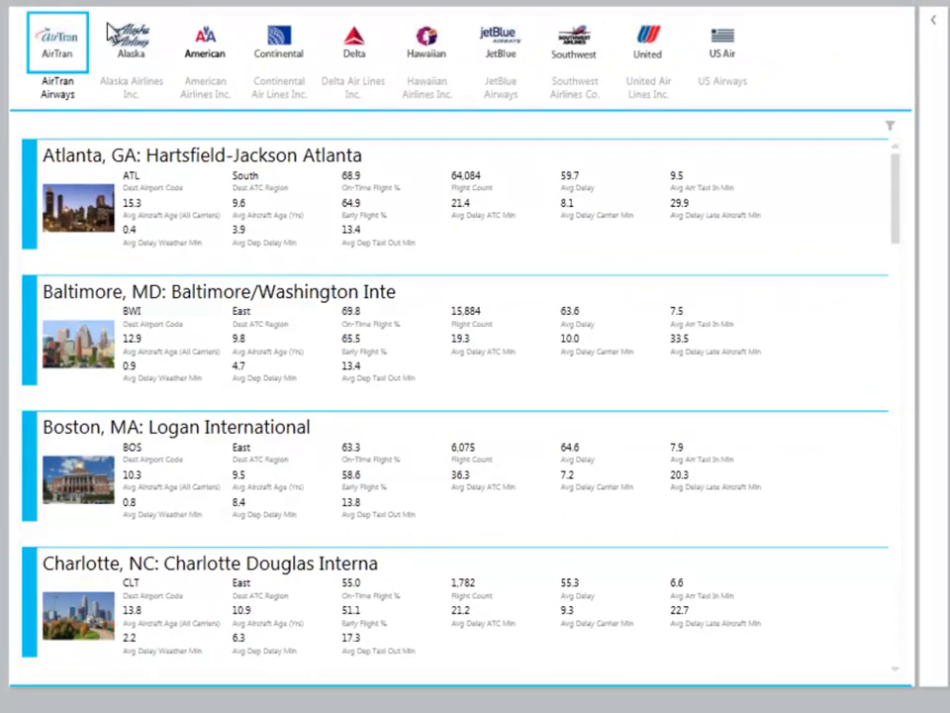
Compare the airport cards for individual carriers by switching through the Continental, Hawaiian, Southwest and US Air tiles.
click(279, 42)
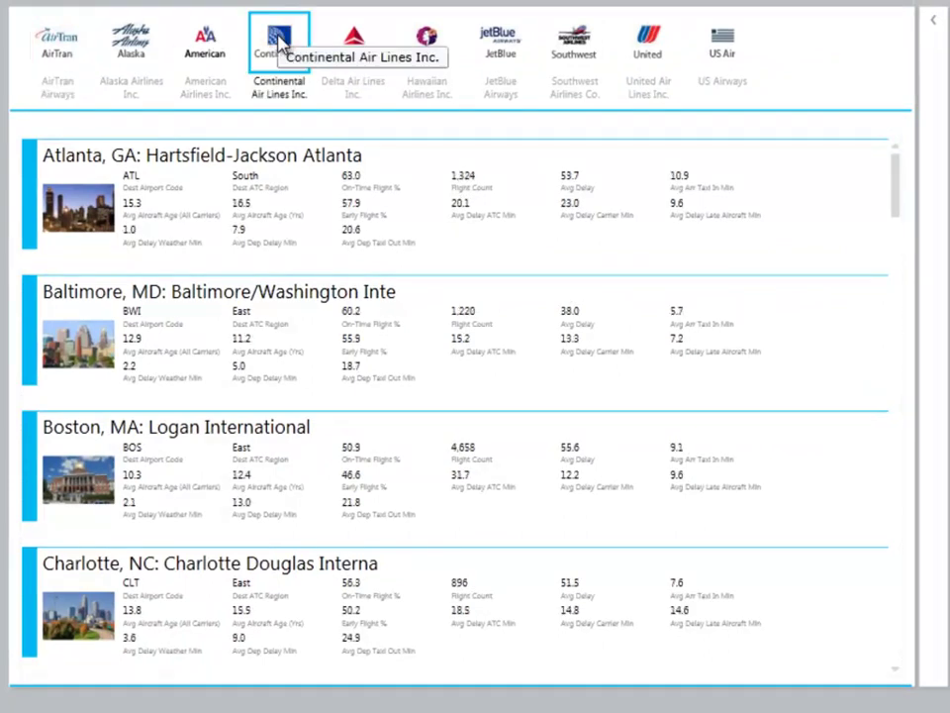
click(421, 44)
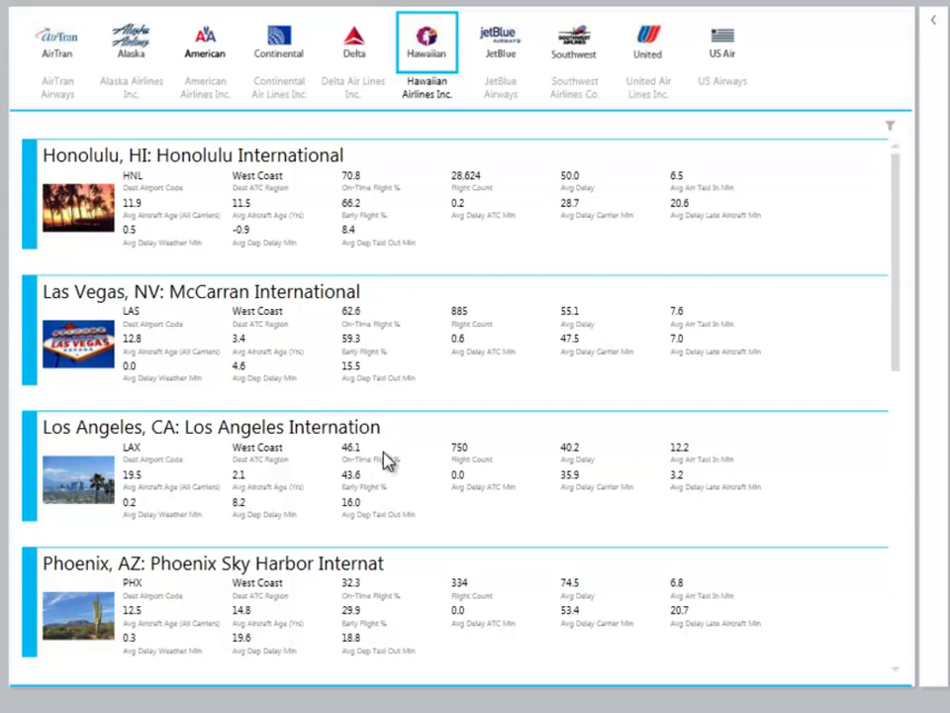
click(574, 40)
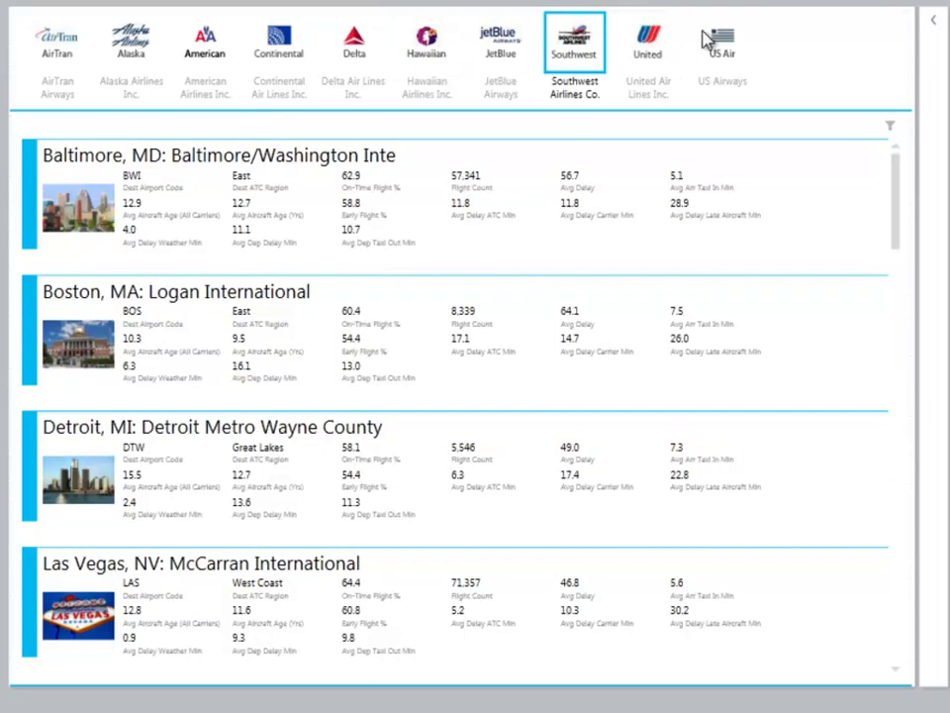
click(724, 37)
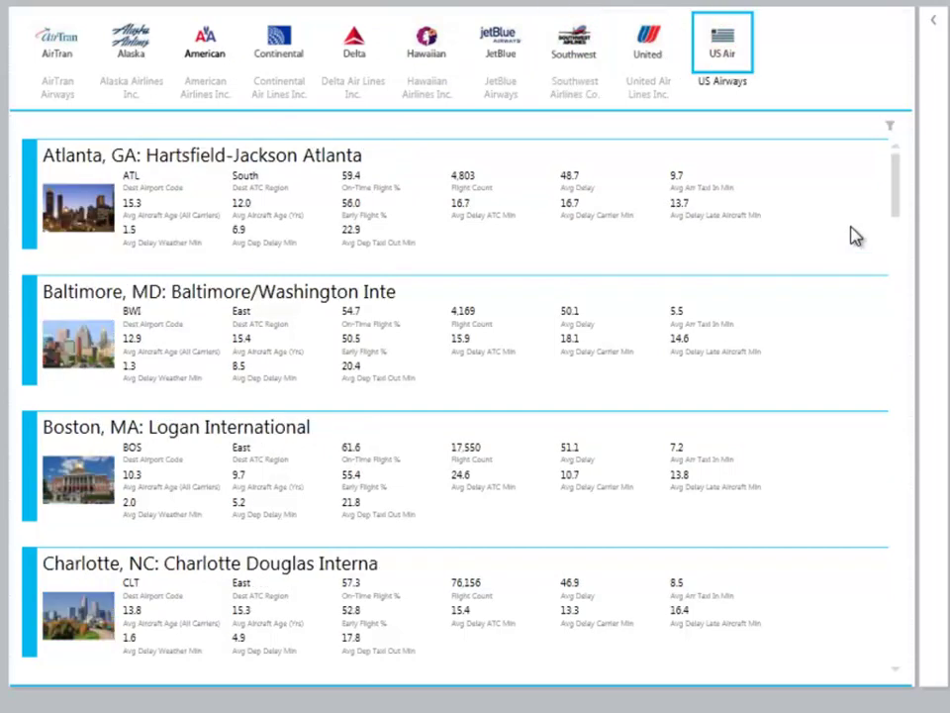